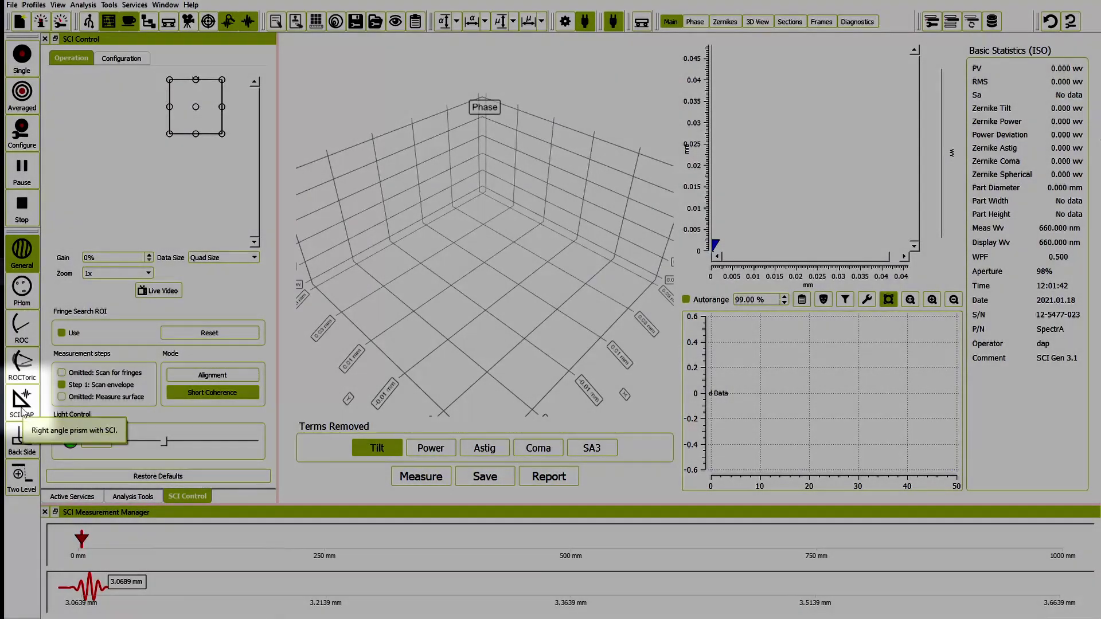
Switch to the SCI RAP right-angle prism profile and start the live video.
{"action": "left_click", "coordinate": [22, 404]}
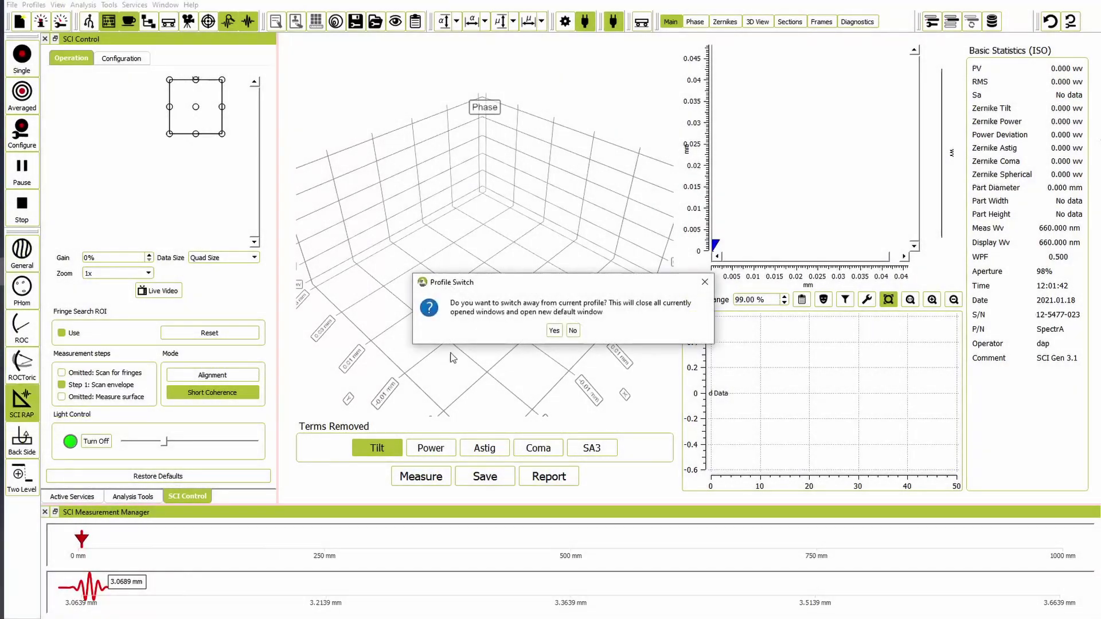
{"action": "left_click", "coordinate": [554, 330]}
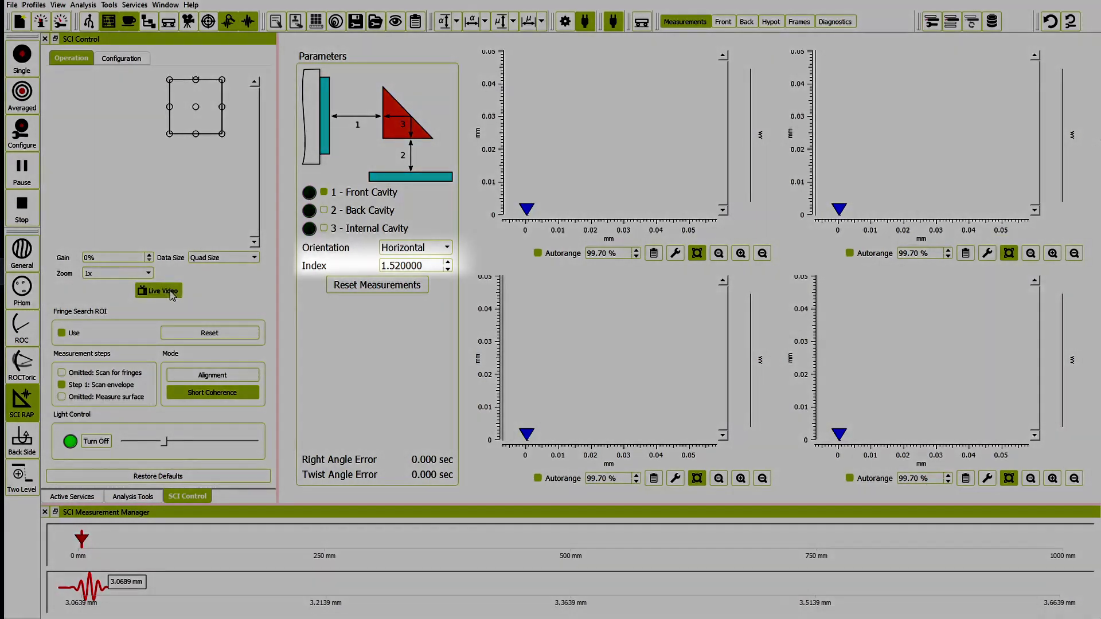
{"action": "left_click", "coordinate": [171, 293]}
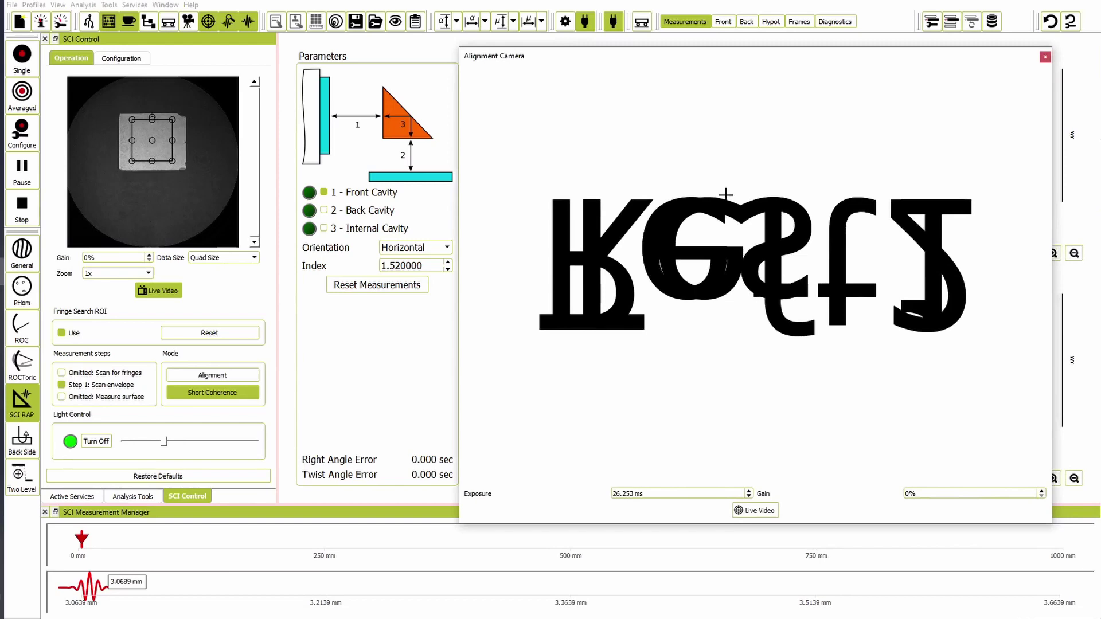
Turn on the Alignment Camera's live video, check the alignment spots and close the camera window.
{"action": "left_click", "coordinate": [760, 510]}
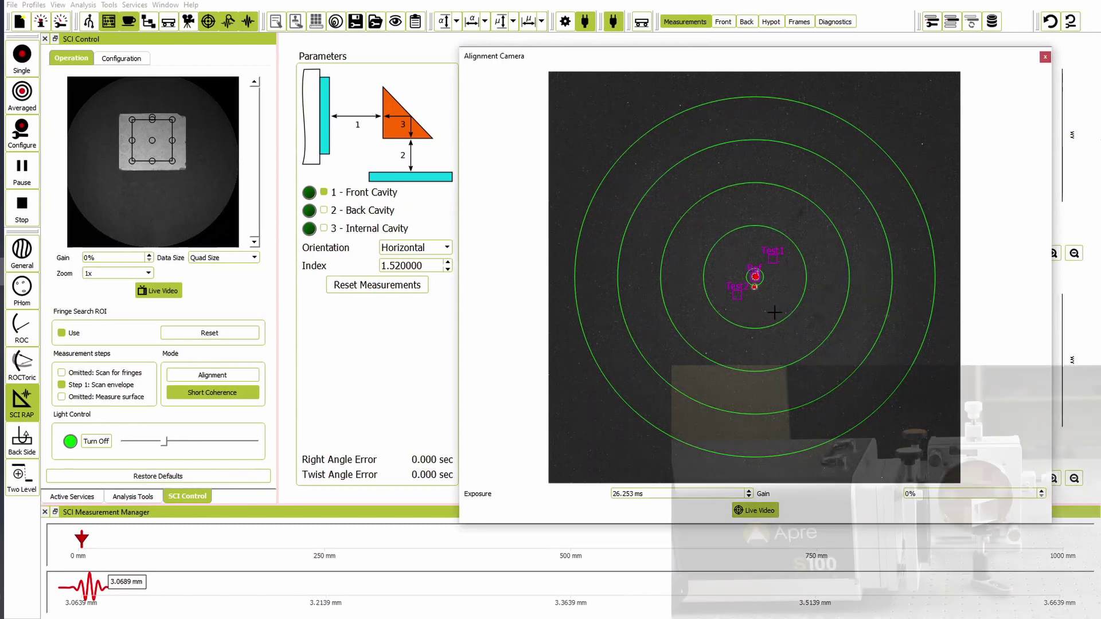
{"action": "left_click_drag", "start_coordinate": [688, 55], "coordinate": [578, 54]}
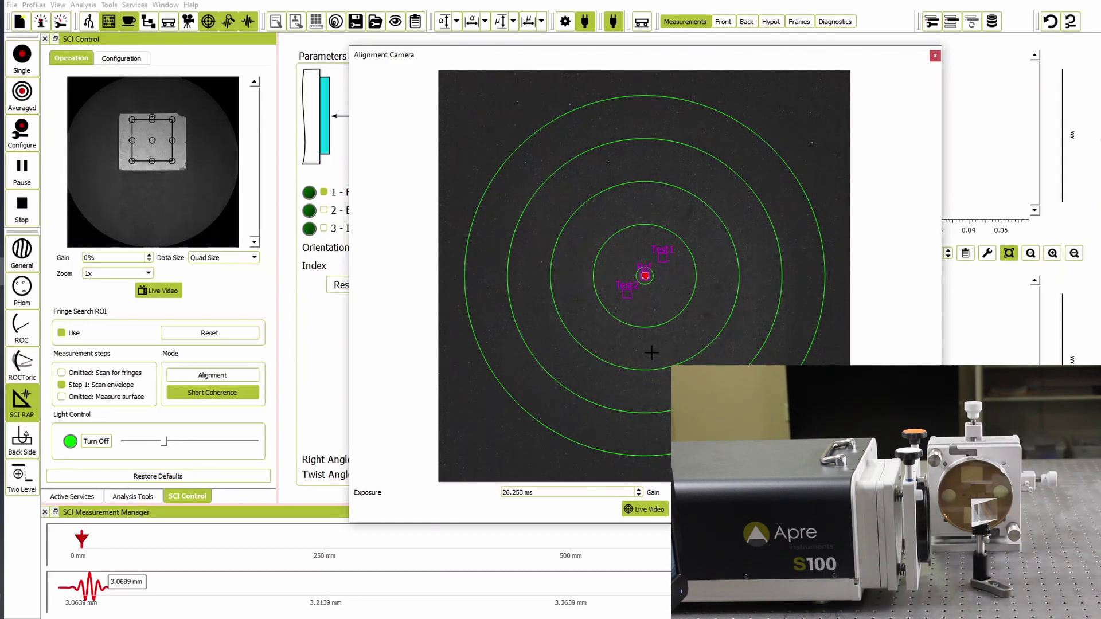
{"action": "left_click", "coordinate": [934, 55]}
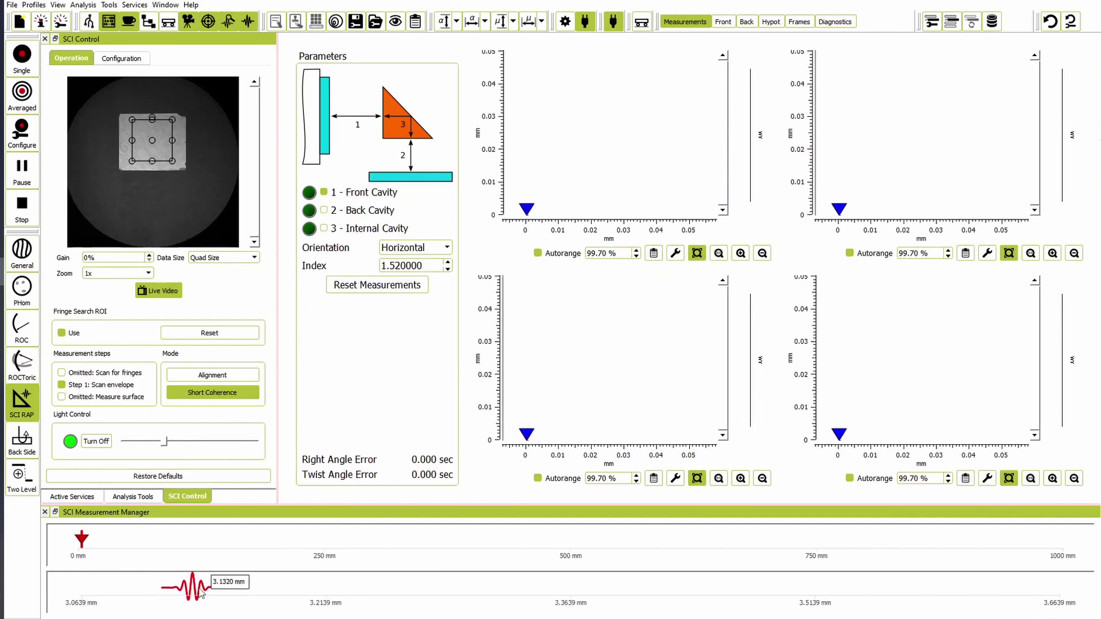
Move the short-coherence position to about 64.4 mm in the SCI Measurement Manager and widen the scan range there.
{"action": "left_click", "coordinate": [135, 542]}
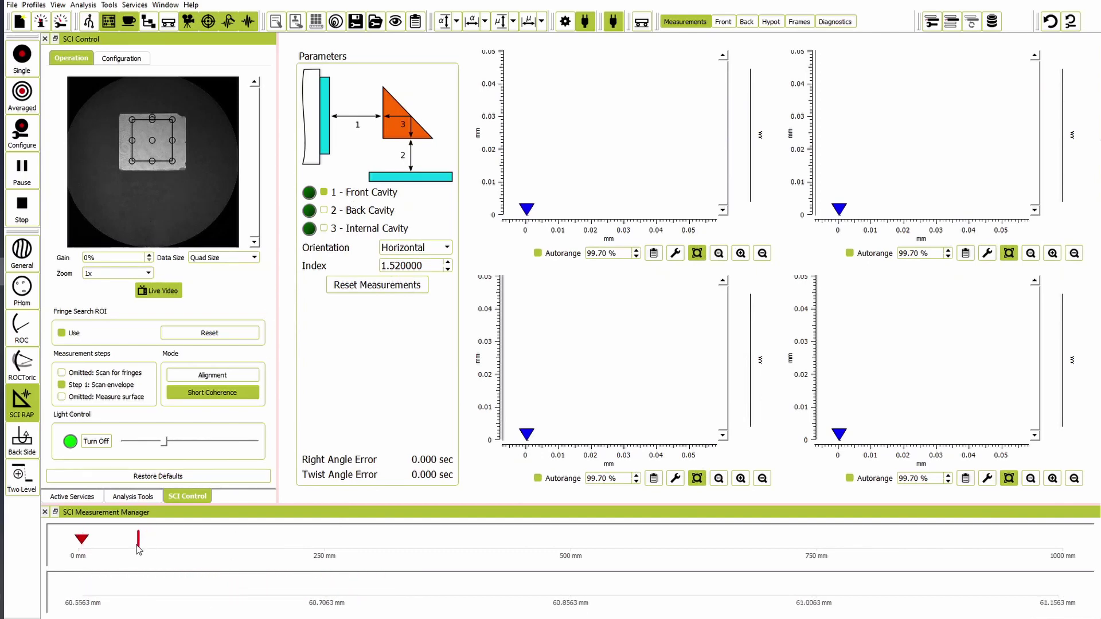
{"action": "left_click_drag", "start_coordinate": [135, 546], "coordinate": [135, 546]}
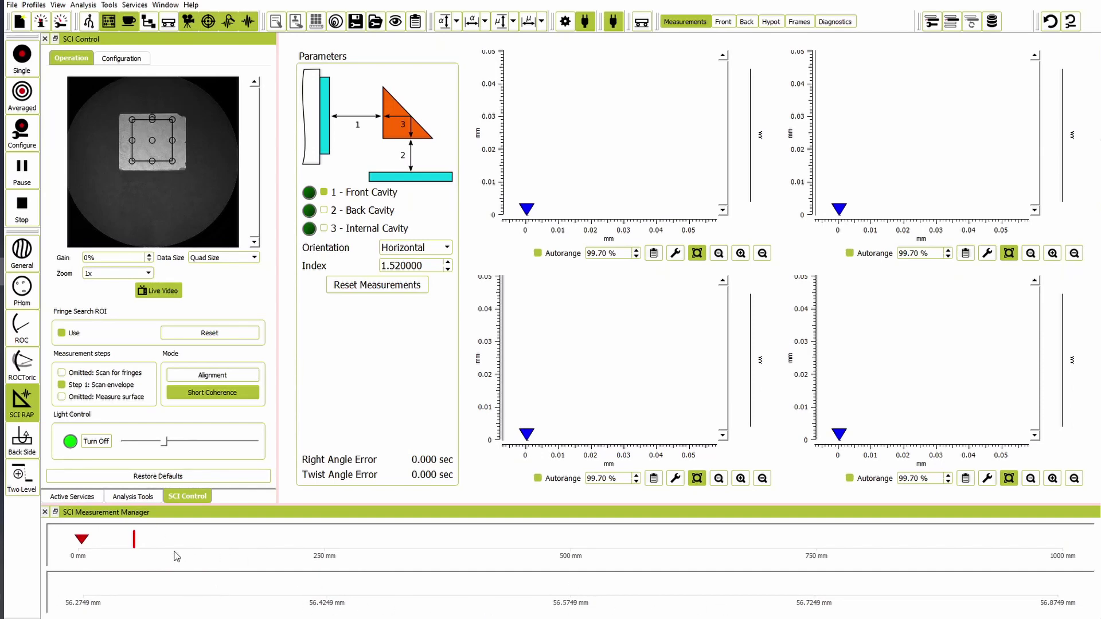
{"action": "left_click_drag", "start_coordinate": [135, 545], "coordinate": [143, 548]}
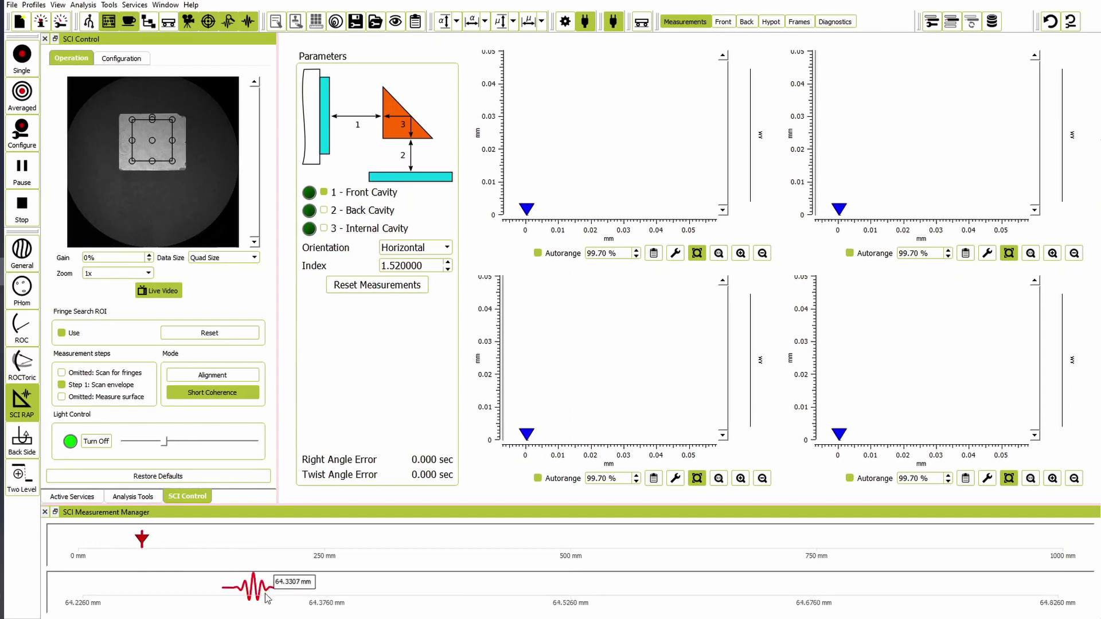
{"action": "left_click_drag", "start_coordinate": [255, 590], "coordinate": [396, 598]}
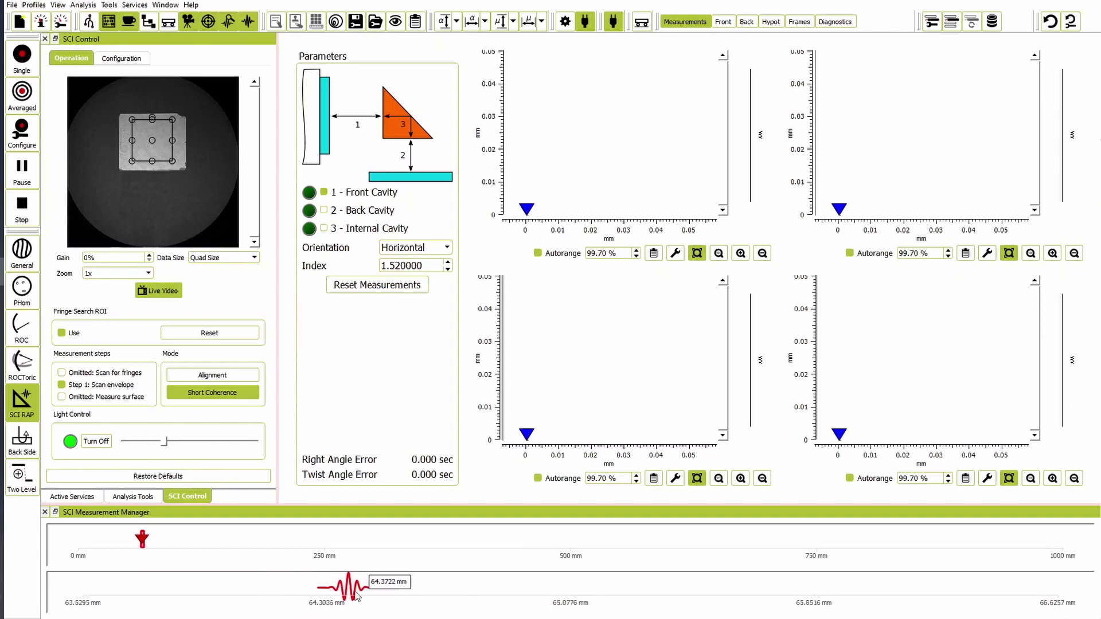
Run a single front cavity scan for fringes only, starting from about 63.7 mm.
{"action": "left_click", "coordinate": [109, 372]}
{"action": "left_click_drag", "start_coordinate": [271, 593], "coordinate": [139, 595]}
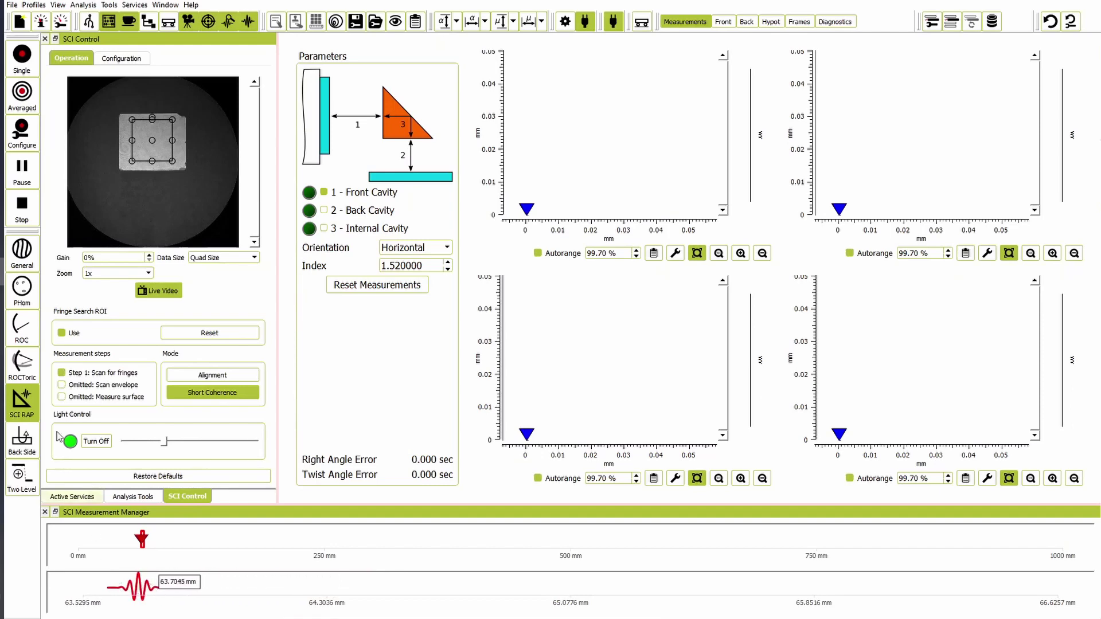
{"action": "left_click", "coordinate": [24, 69]}
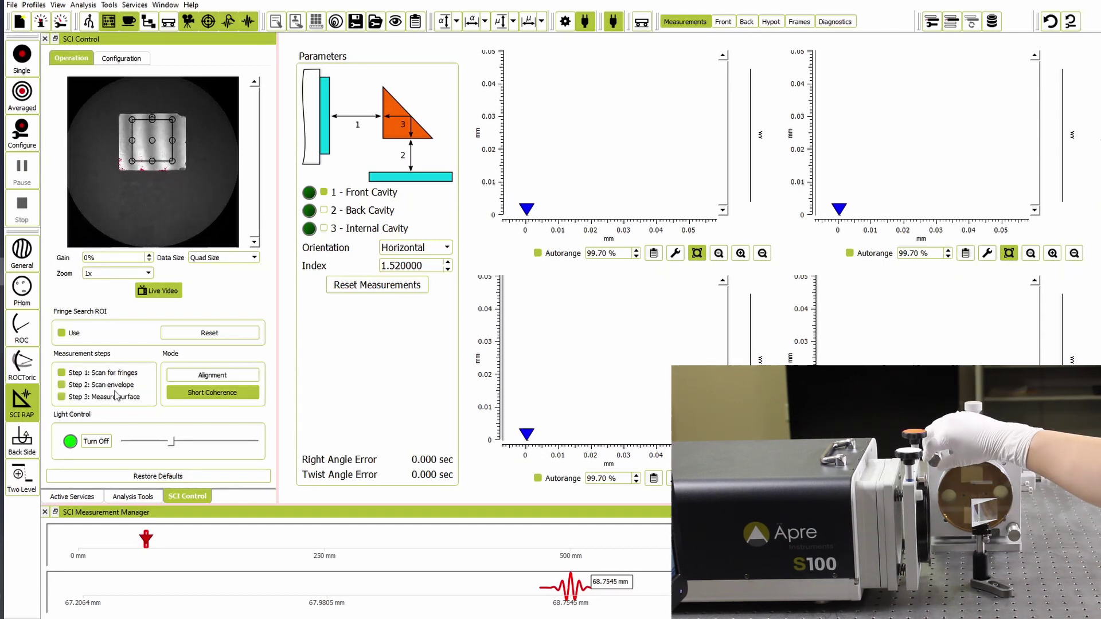
Measure the front cavity with all three measurement steps enabled and assign Marker 1 to its coherence position.
{"action": "left_click", "coordinate": [308, 192]}
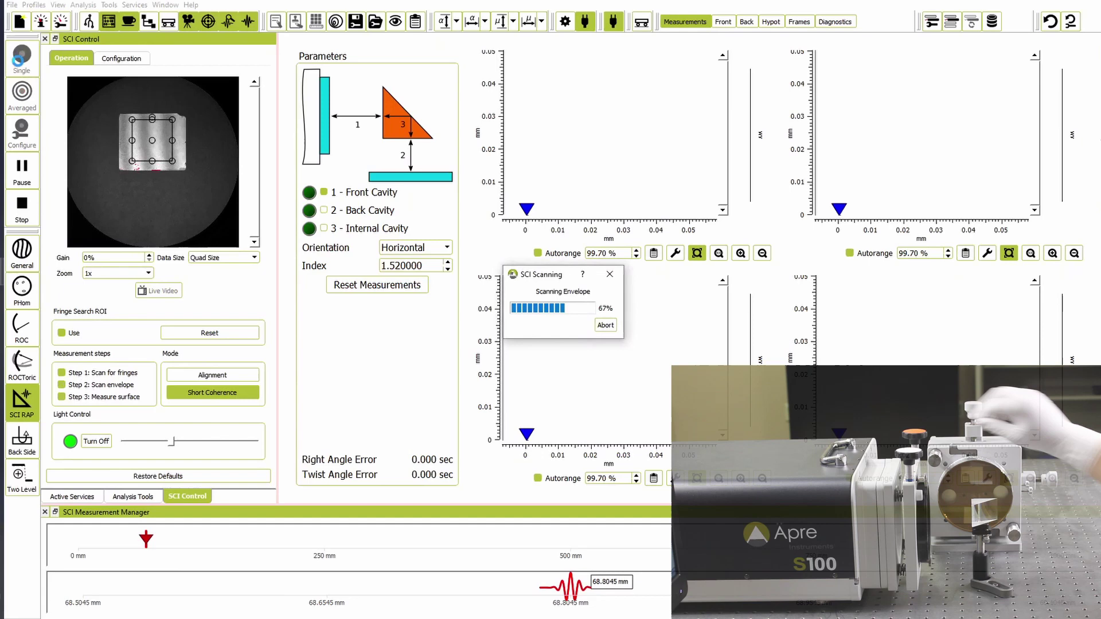
{"action": "right_click", "coordinate": [519, 597]}
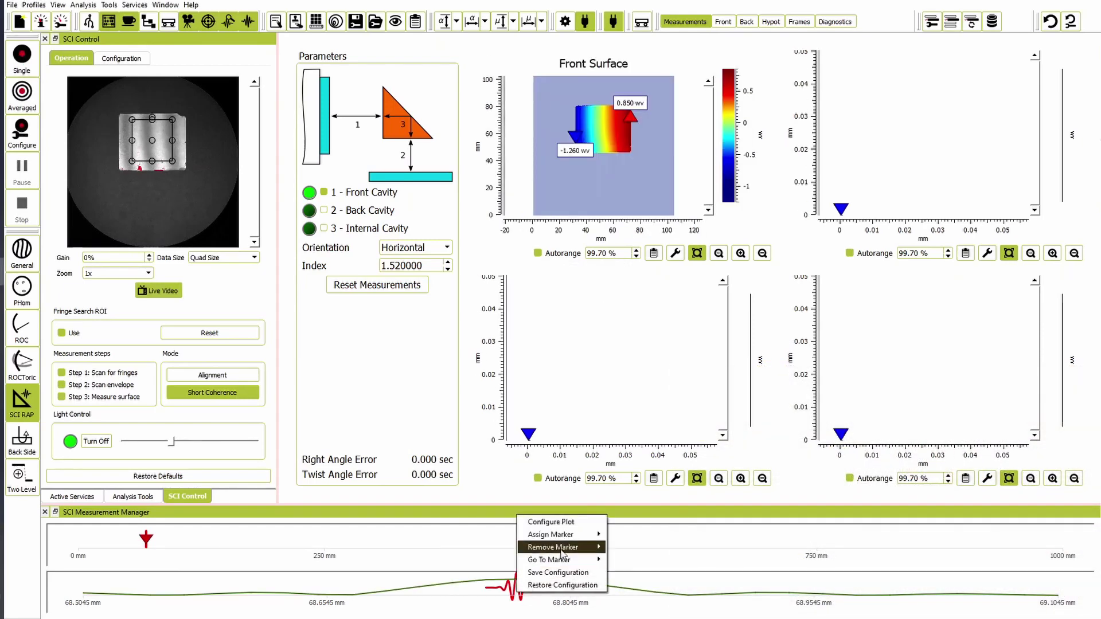
{"action": "mouse_move", "coordinate": [582, 539]}
{"action": "left_click", "coordinate": [631, 528]}
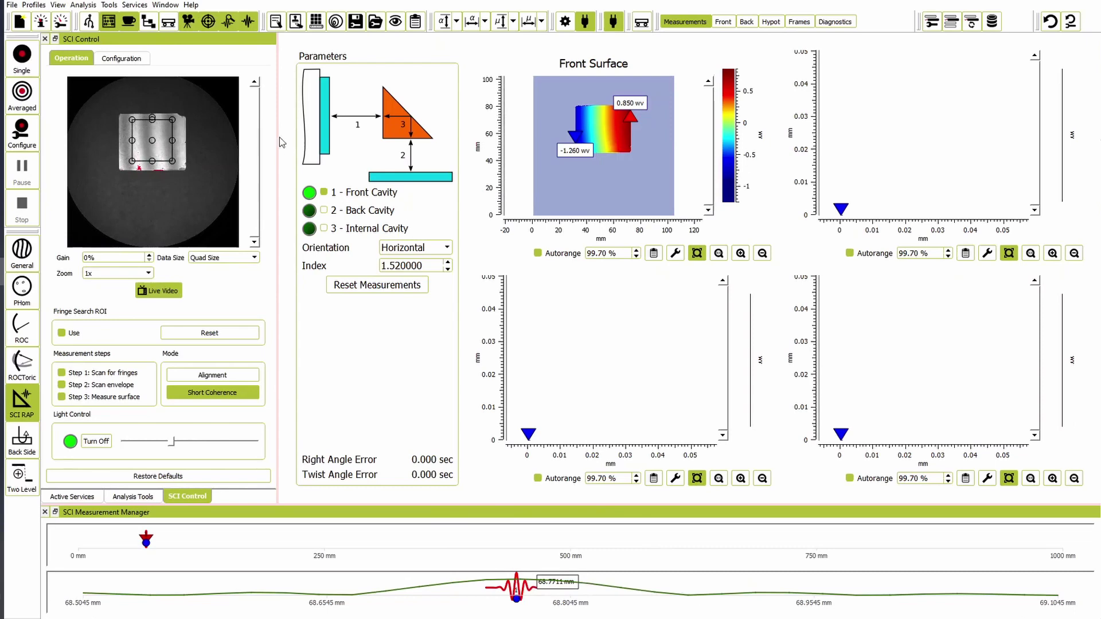
Select the Back Cavity and move the coherence position to about 95.5 mm.
{"action": "left_click", "coordinate": [362, 212]}
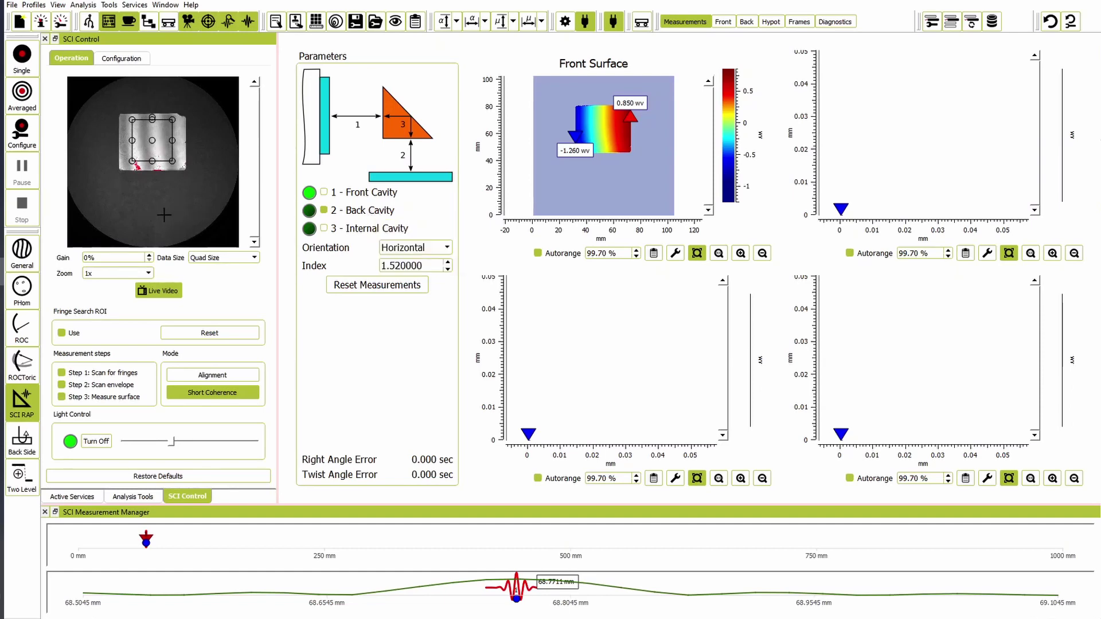
{"action": "left_click", "coordinate": [153, 542]}
{"action": "left_click_drag", "start_coordinate": [153, 546], "coordinate": [173, 548]}
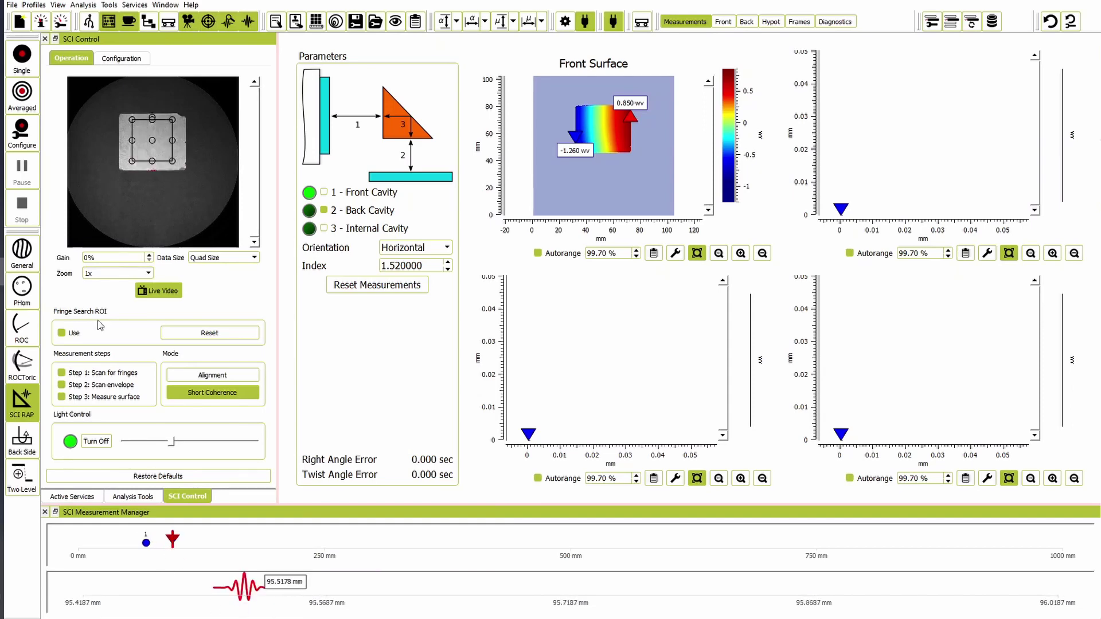
Omit the envelope scan and surface measurement, and run a single scan for the back cavity fringes.
{"action": "left_click", "coordinate": [100, 385]}
{"action": "left_click", "coordinate": [95, 397]}
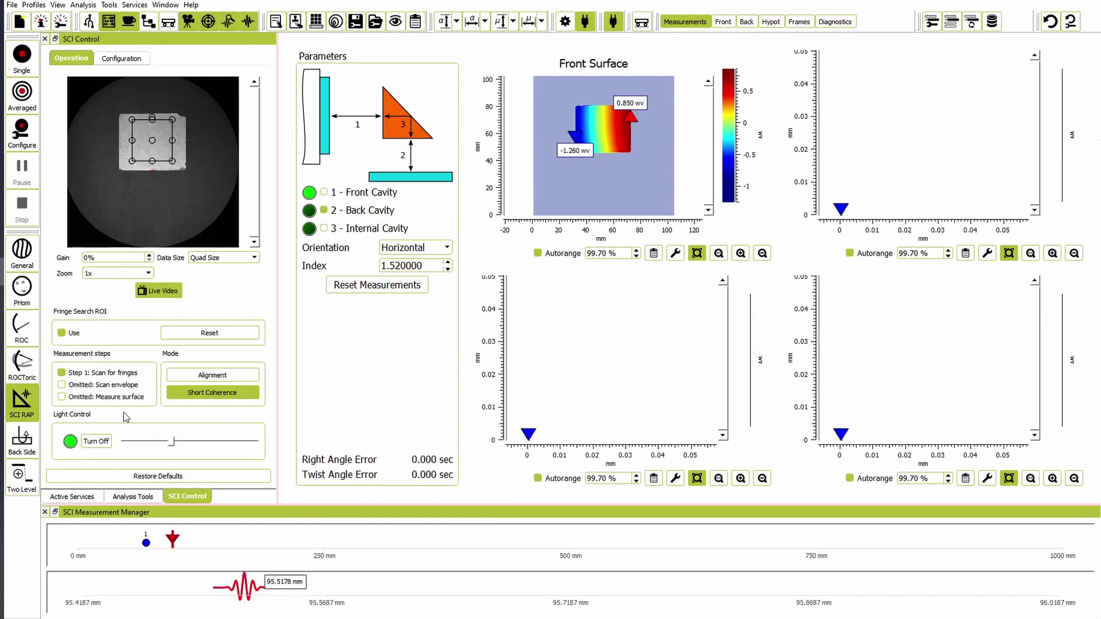
{"action": "left_click", "coordinate": [29, 56]}
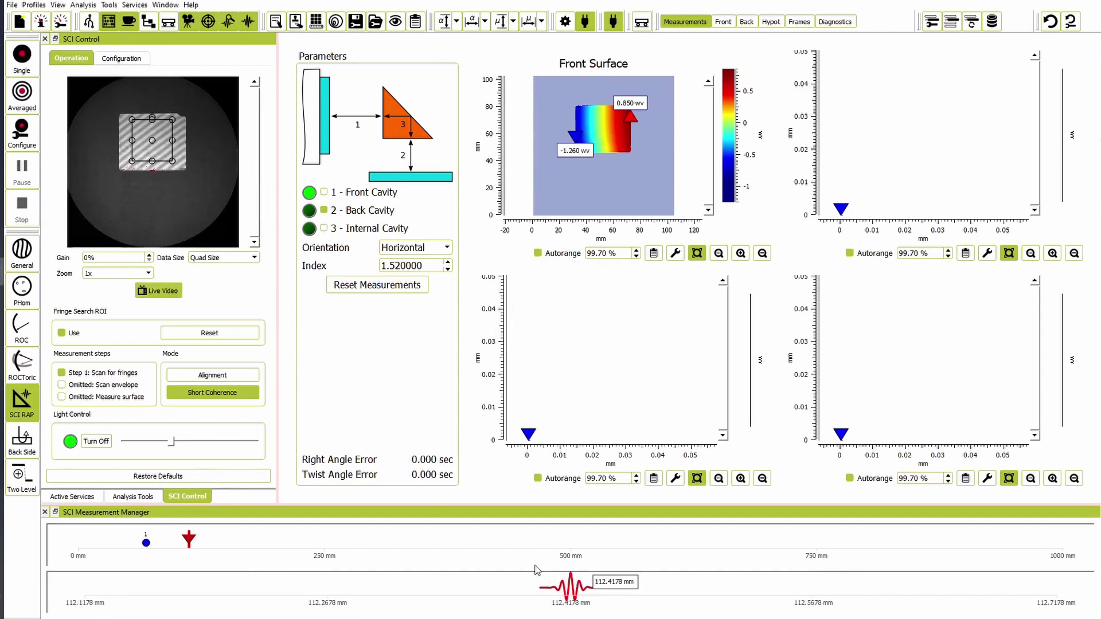
Re-enable the envelope scan and surface measurement and run a single measurement of the back cavity.
{"action": "mouse_move", "coordinate": [504, 574]}
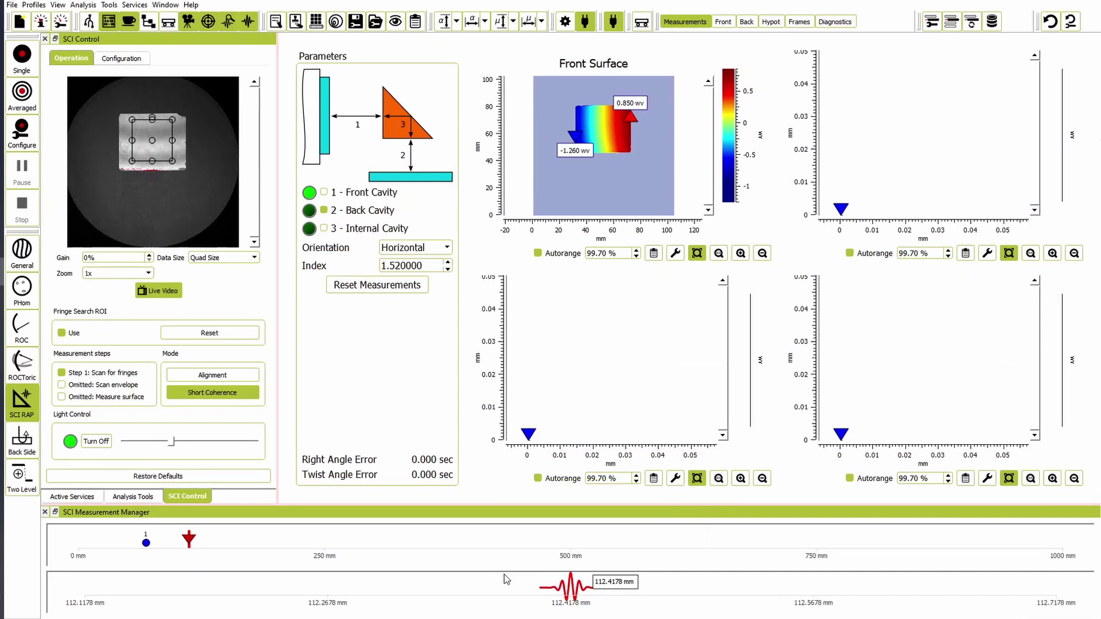
{"action": "left_click", "coordinate": [113, 386]}
{"action": "left_click", "coordinate": [114, 398]}
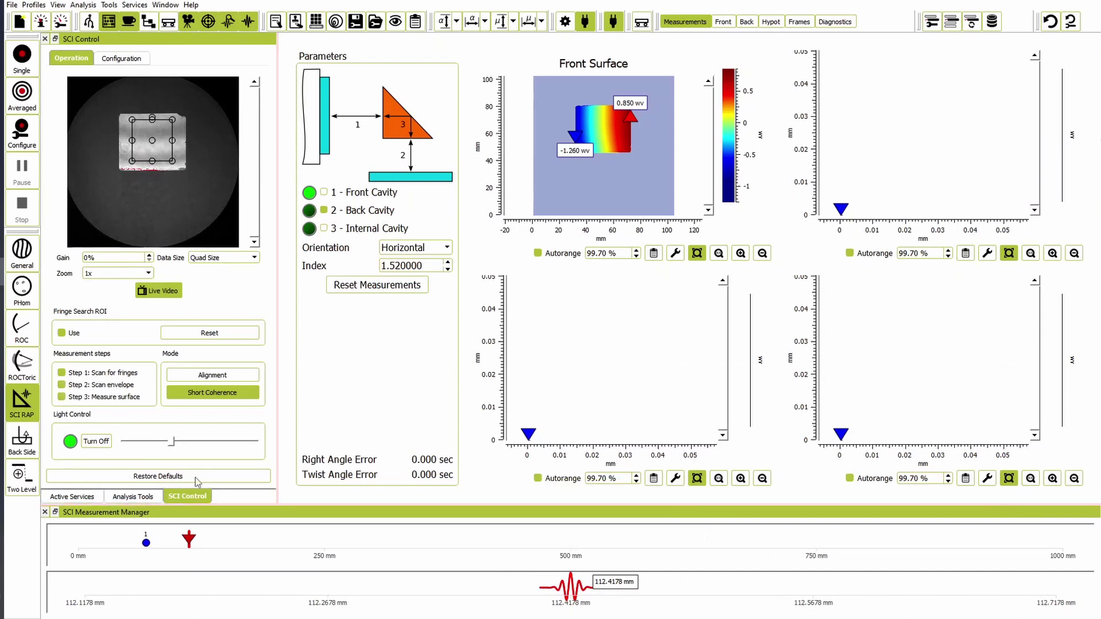
{"action": "left_click", "coordinate": [22, 55]}
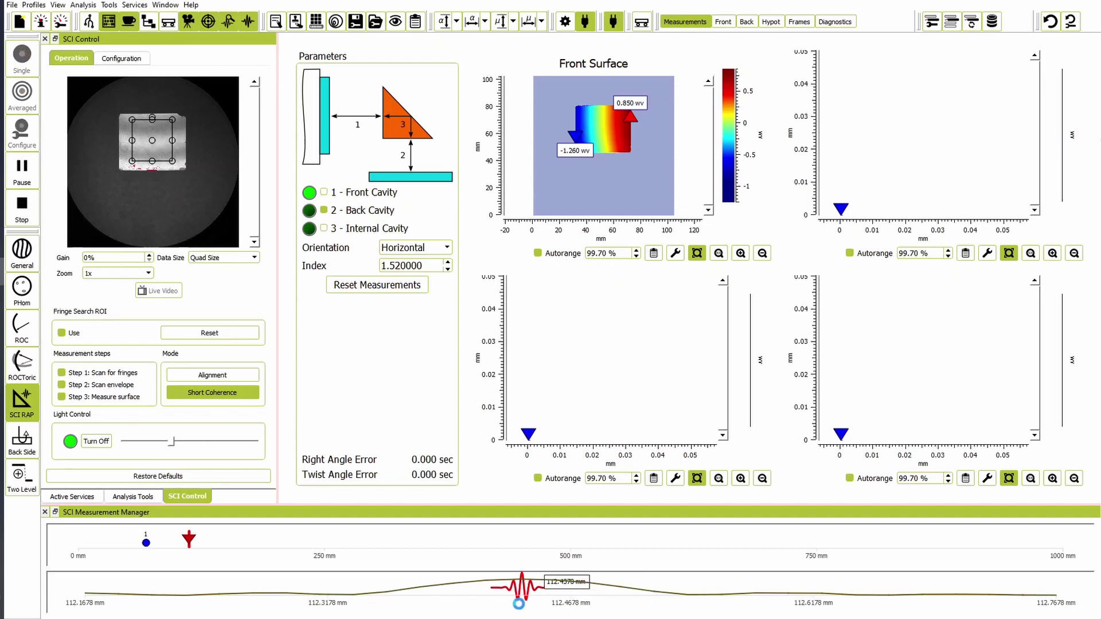
Assign Marker 2 to the back cavity's coherence position.
{"action": "right_click", "coordinate": [522, 600]}
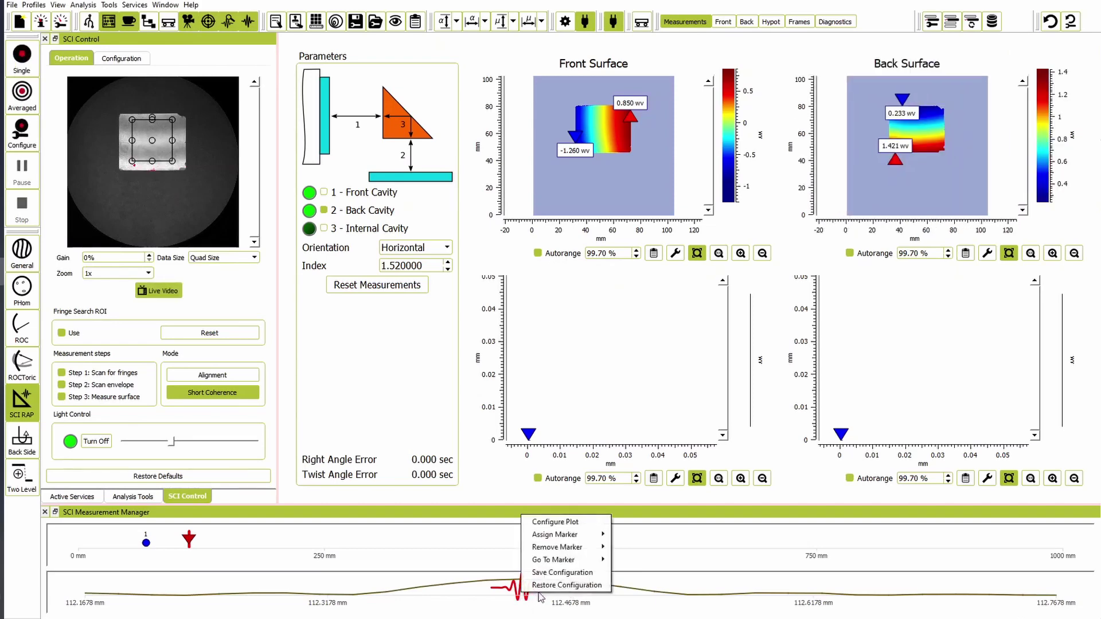
{"action": "mouse_move", "coordinate": [579, 536]}
{"action": "left_click", "coordinate": [634, 540]}
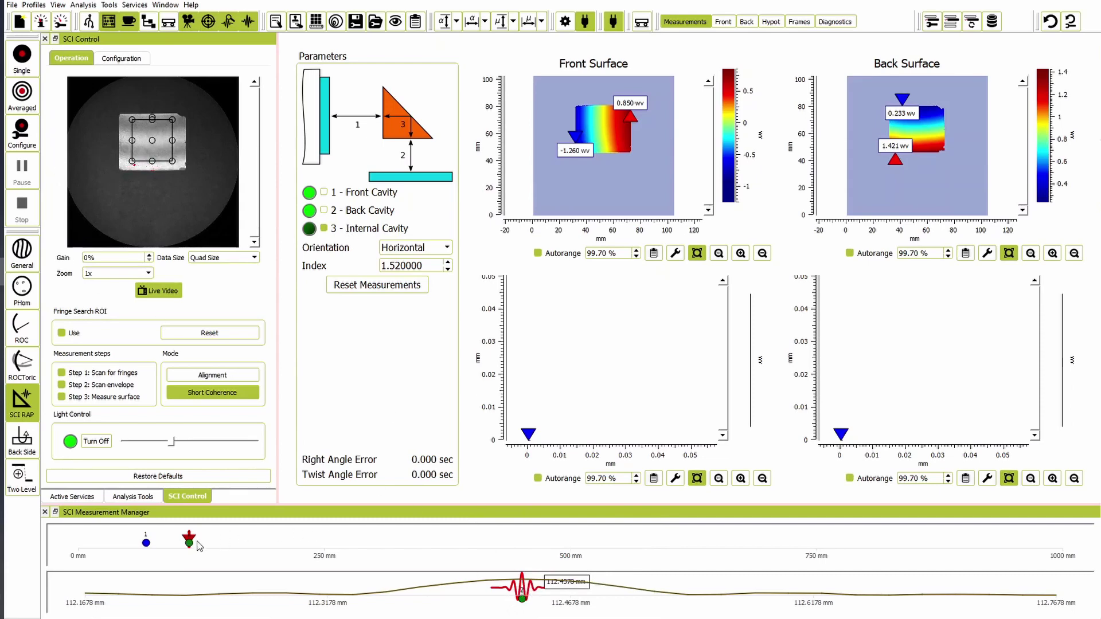
Run a single scan for fringes only on the Internal Cavity, from about 61.25 mm with a widened scan range.
{"action": "left_click", "coordinate": [135, 546]}
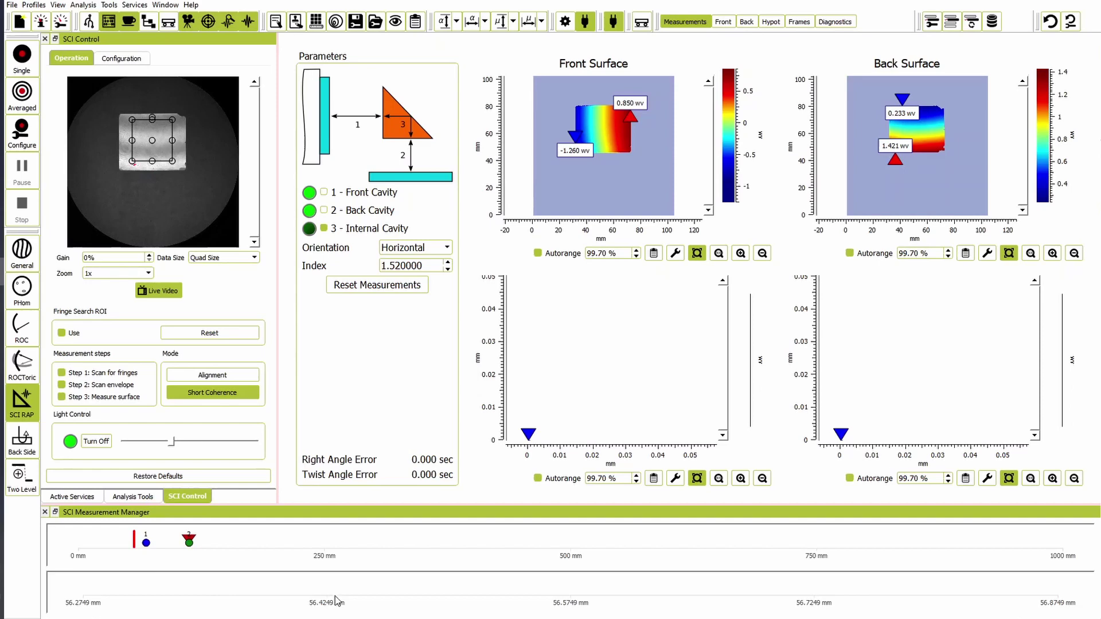
{"action": "left_click_drag", "start_coordinate": [337, 596], "coordinate": [860, 599]}
{"action": "scroll", "coordinate": [658, 591], "scroll_direction": "down", "scroll_amount": 5}
{"action": "scroll", "coordinate": [670, 595], "scroll_direction": "down", "scroll_amount": 3}
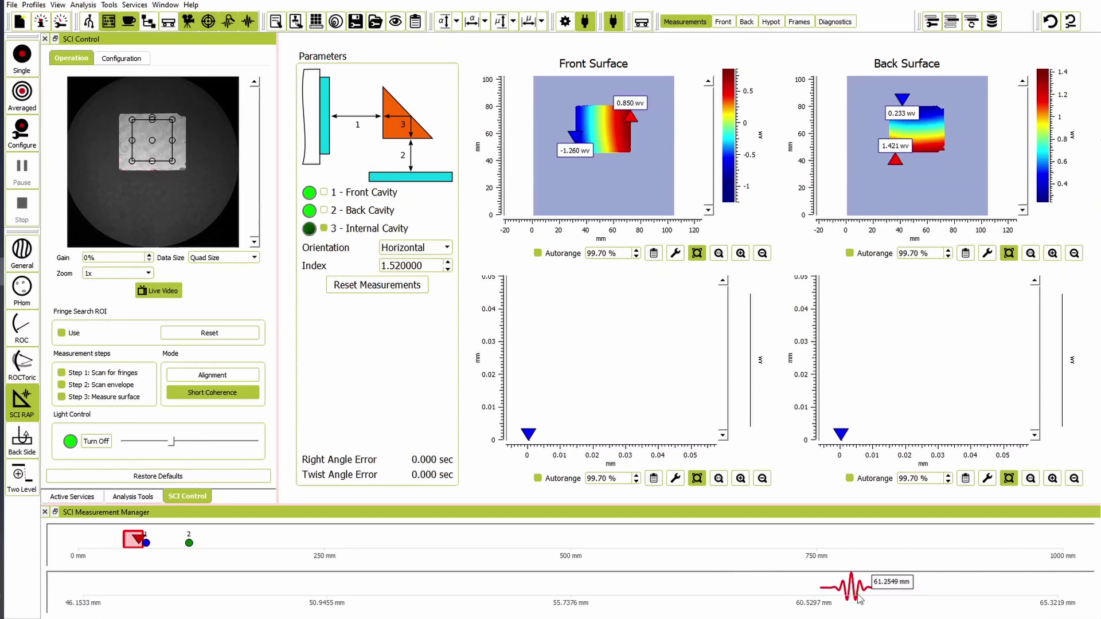
{"action": "left_click", "coordinate": [128, 387]}
{"action": "left_click", "coordinate": [21, 56]}
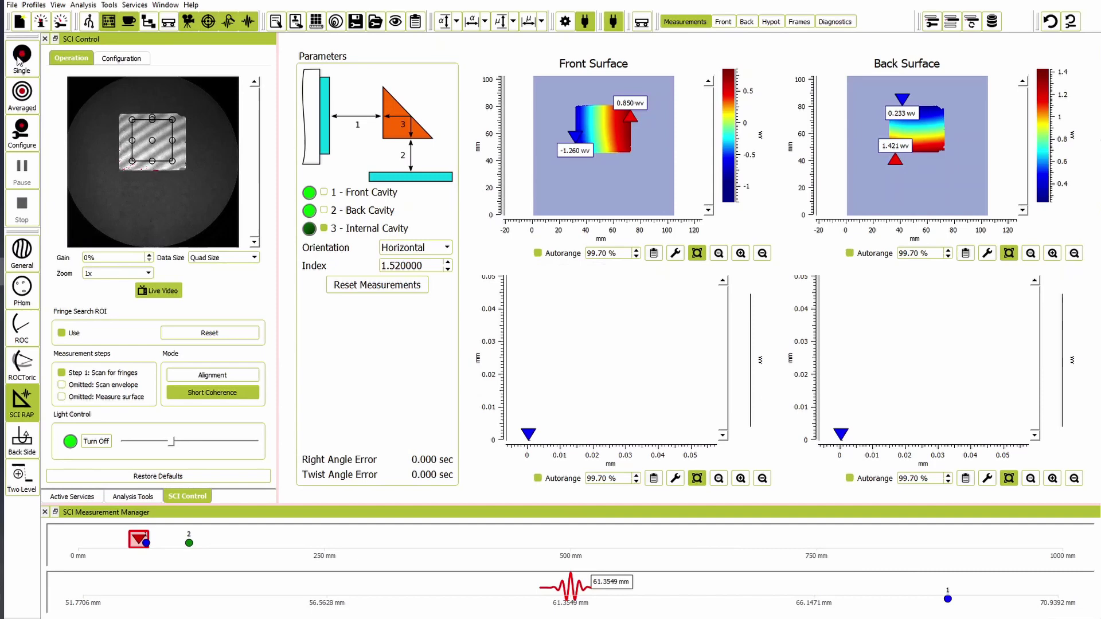
Re-enable the envelope scan and surface measurement and run a single measurement of the internal cavity.
{"action": "left_click", "coordinate": [117, 385]}
{"action": "left_click", "coordinate": [117, 397]}
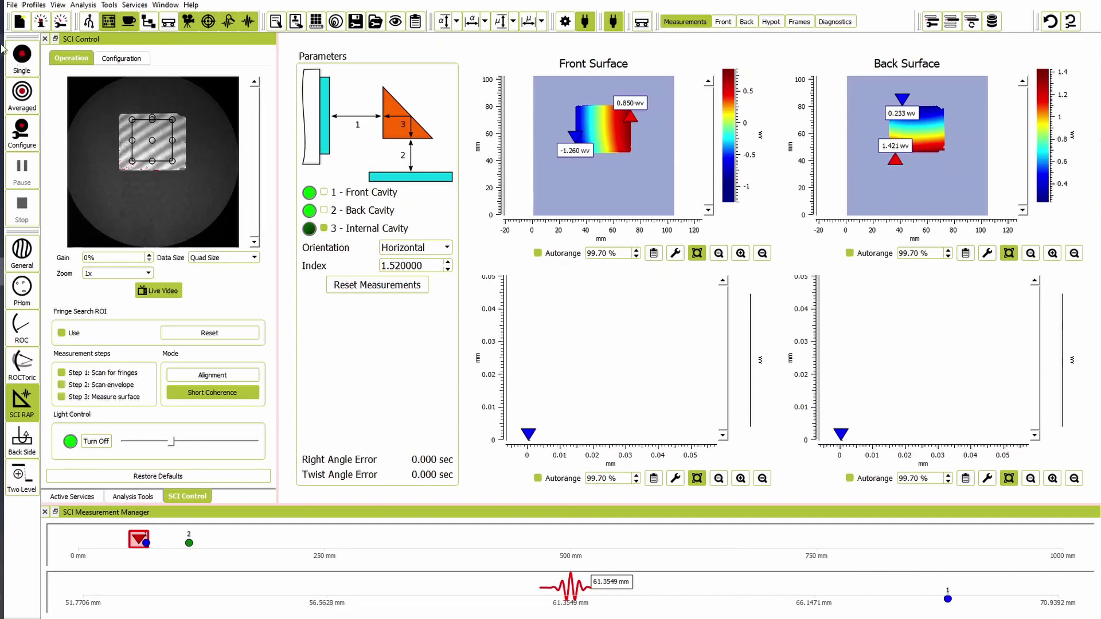
{"action": "left_click", "coordinate": [18, 65]}
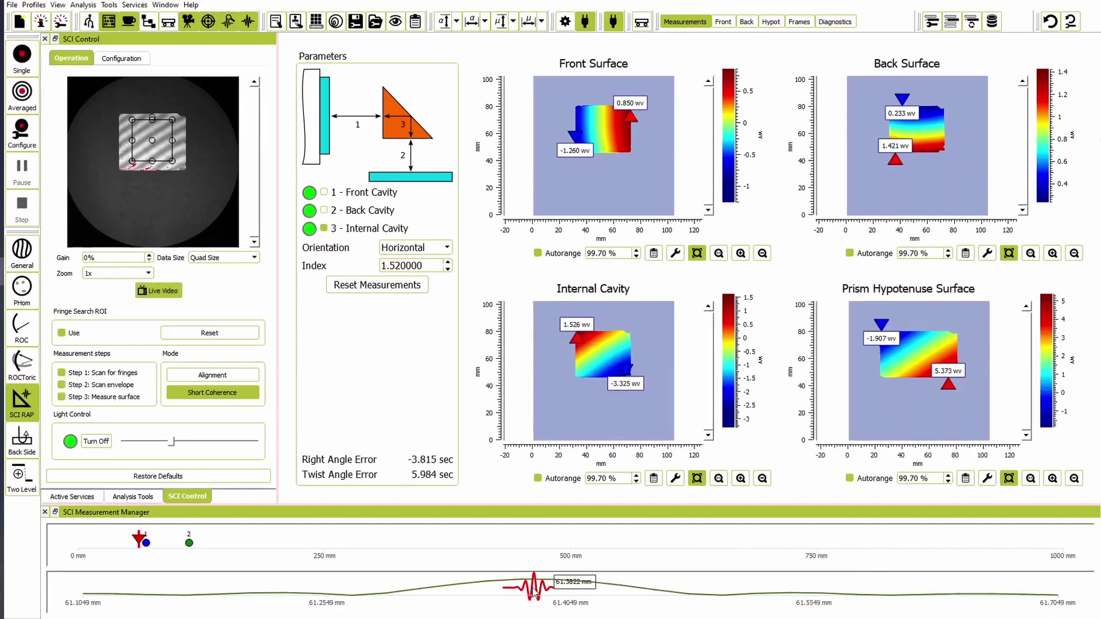
Assign Marker 3 to the internal cavity's coherence position.
{"action": "right_click", "coordinate": [533, 509]}
{"action": "mouse_move", "coordinate": [589, 533]}
{"action": "left_click", "coordinate": [635, 553]}
Remove Tilt from the surface results and review the front, back and hypotenuse surfaces before returning to the measurements overview.
{"action": "left_click", "coordinate": [724, 22]}
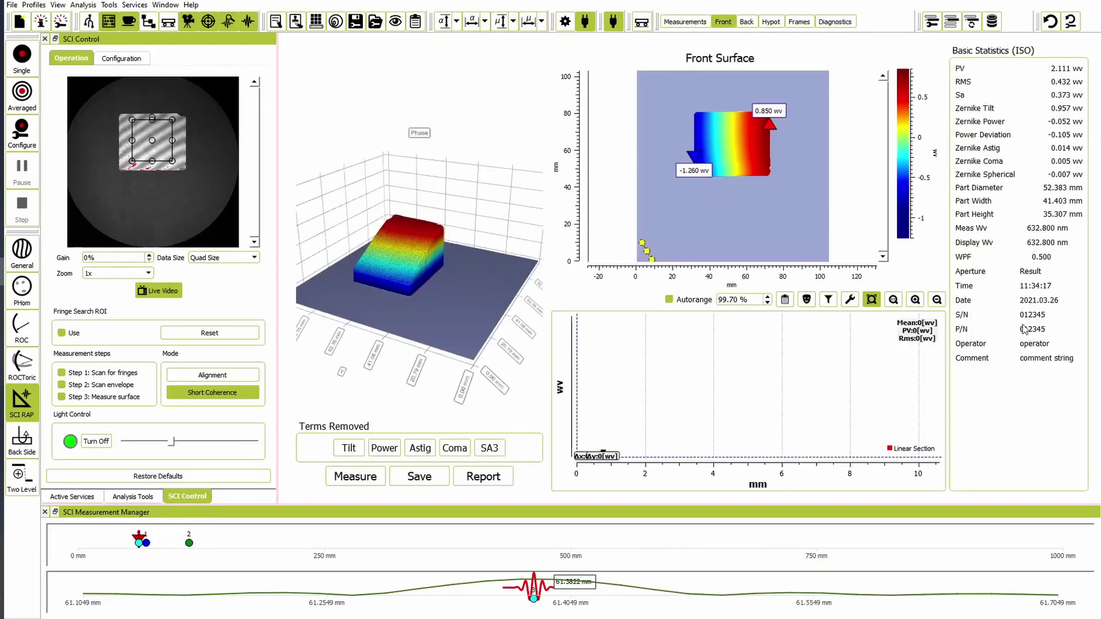
{"action": "left_click", "coordinate": [348, 448]}
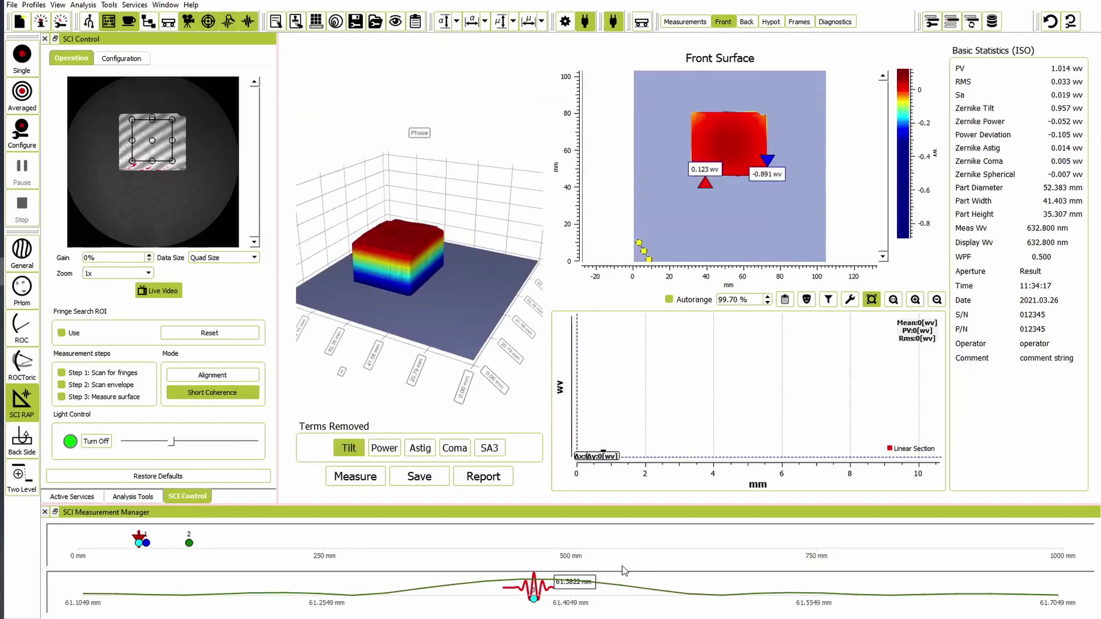
{"action": "left_click", "coordinate": [746, 22]}
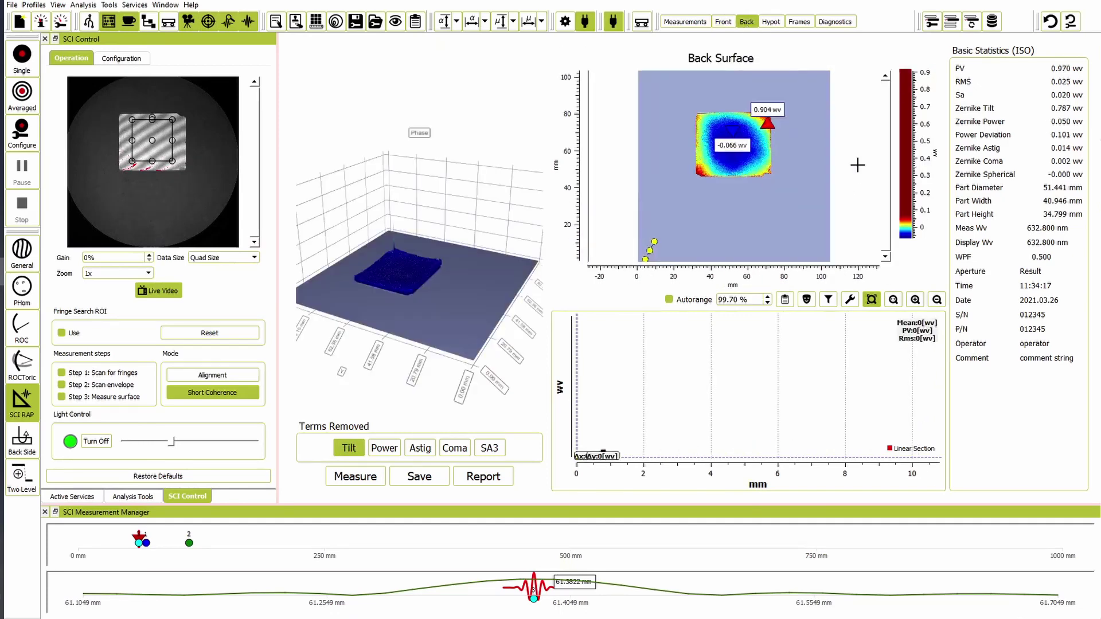
{"action": "left_click", "coordinate": [771, 22]}
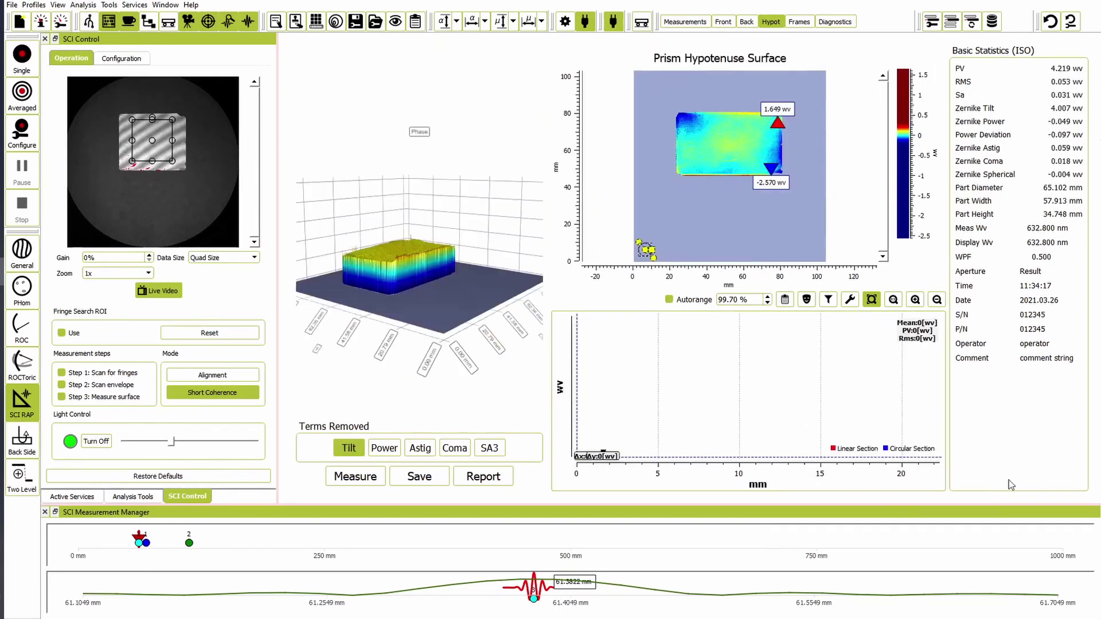
{"action": "left_click", "coordinate": [686, 21]}
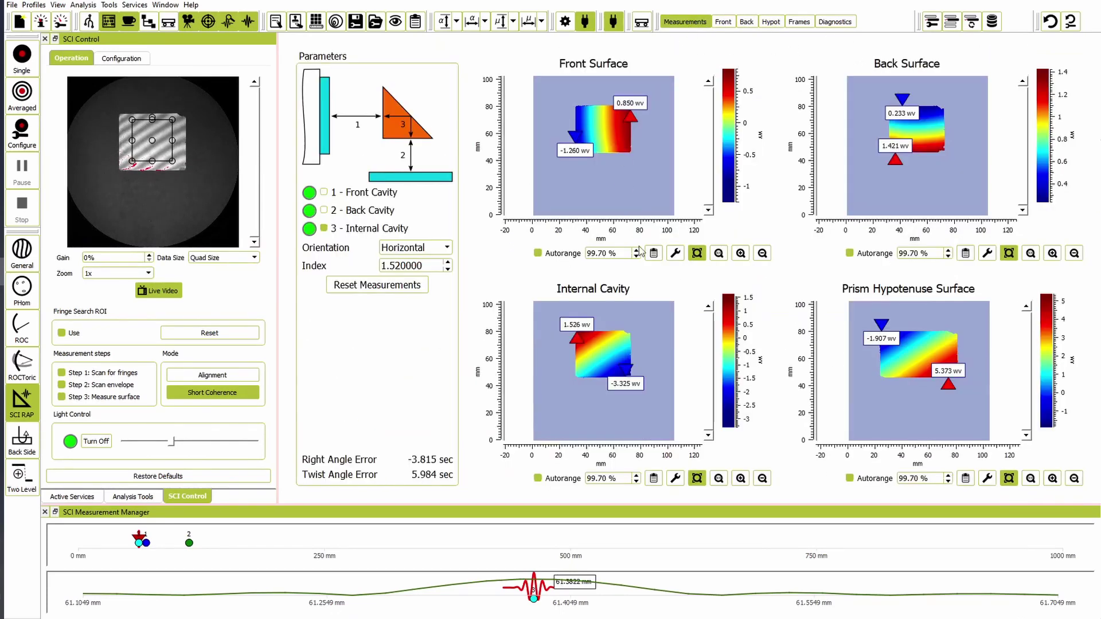
Select the Front Cavity, go to Marker 1 and start a repeat measurement there.
{"action": "left_click", "coordinate": [364, 195]}
{"action": "right_click", "coordinate": [517, 590]}
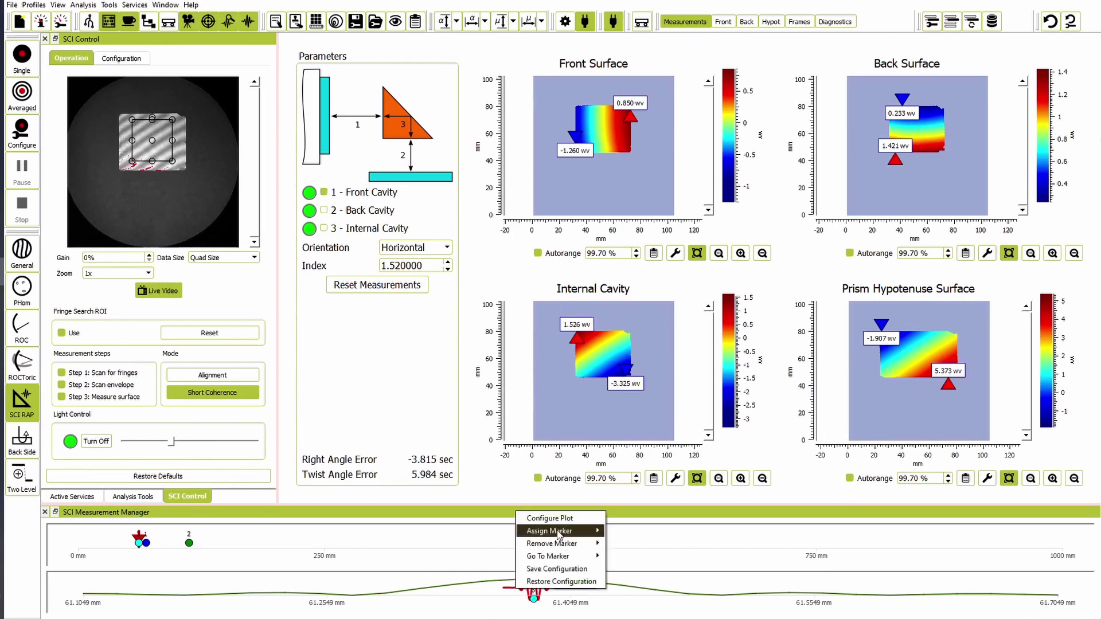
{"action": "mouse_move", "coordinate": [577, 559]}
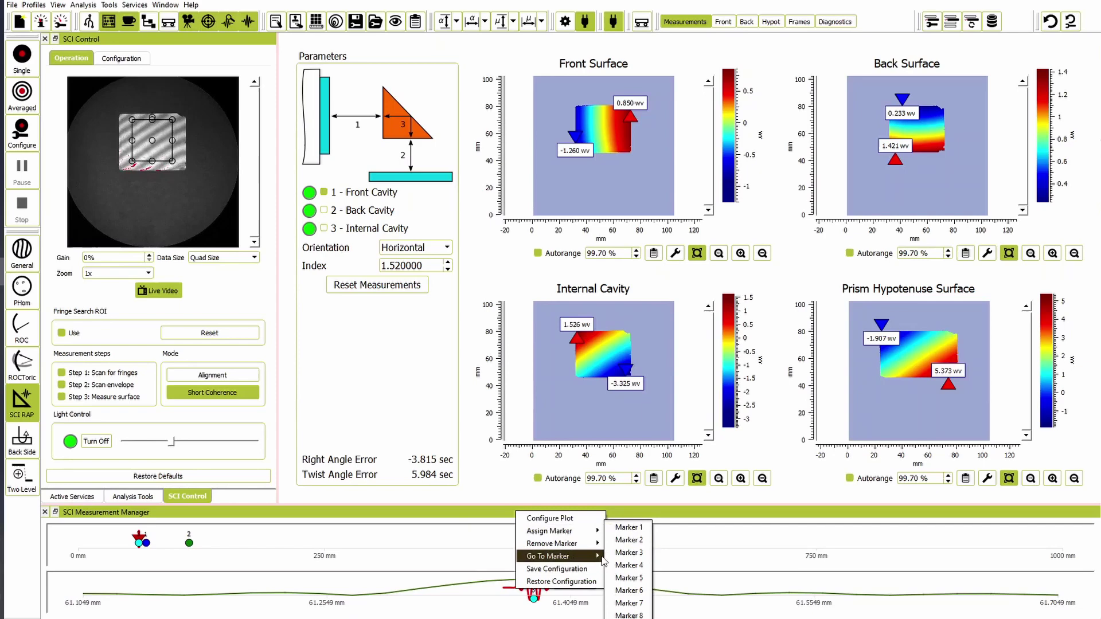
{"action": "left_click", "coordinate": [631, 529]}
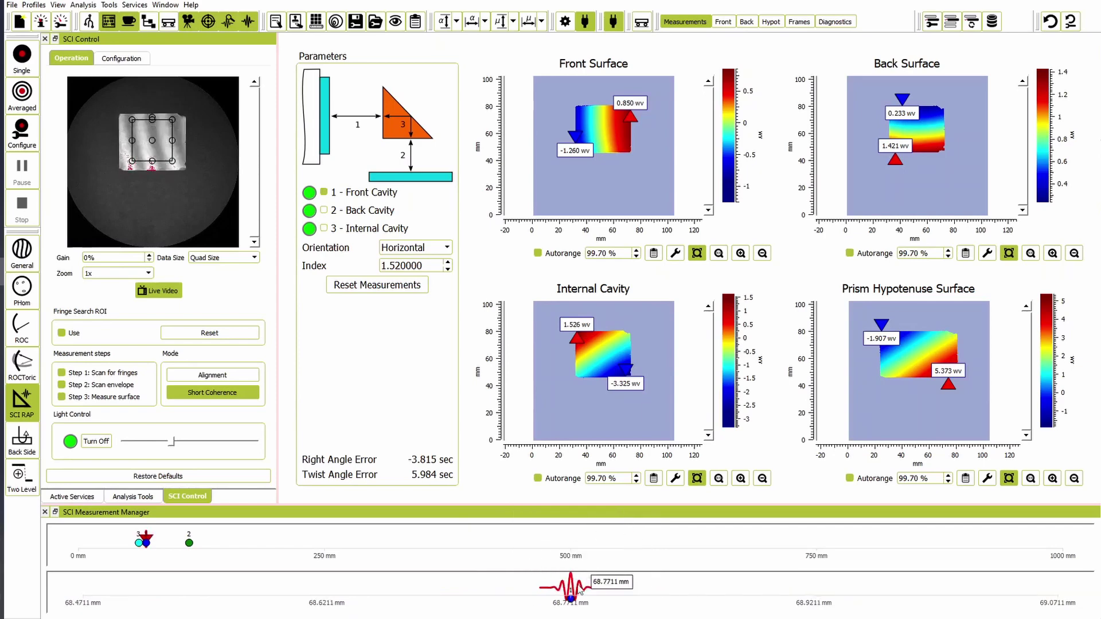
{"action": "left_click", "coordinate": [25, 88]}
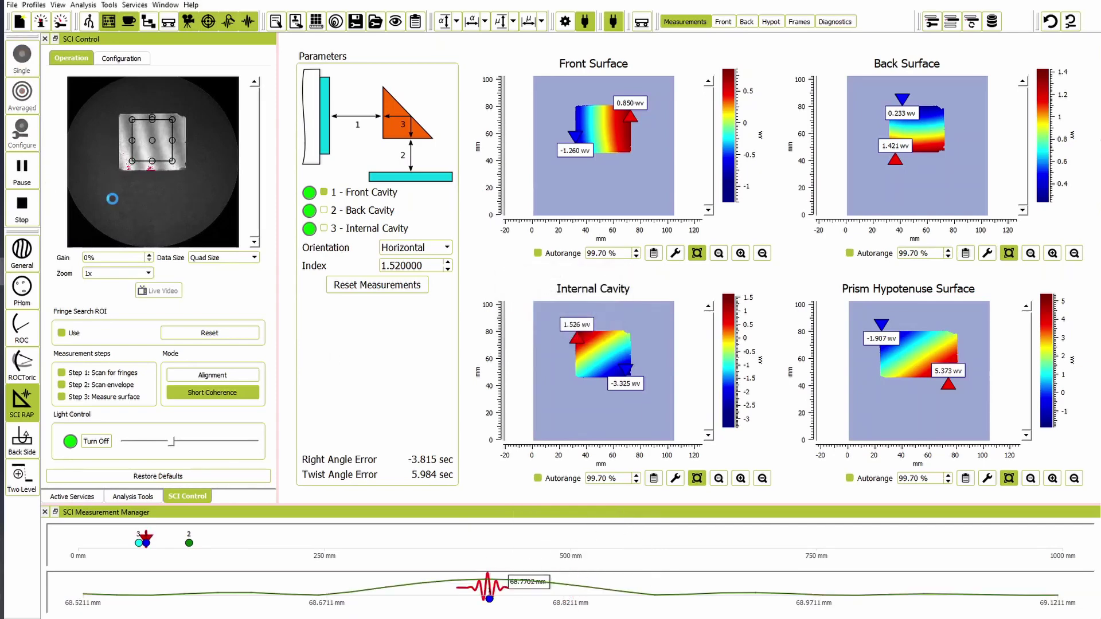